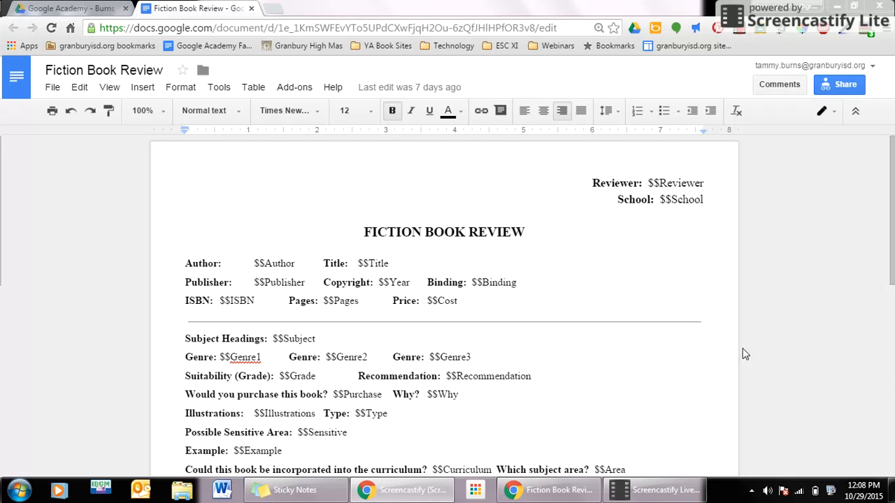
- Start a blank Google Docs document in a new Chrome tab beside the template
scroll(728, 328, down, 2)
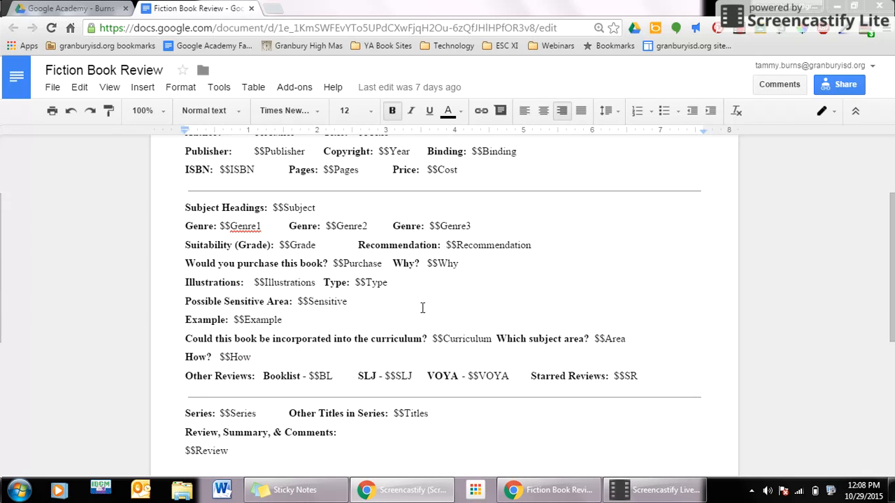
scroll(466, 343, up, 2)
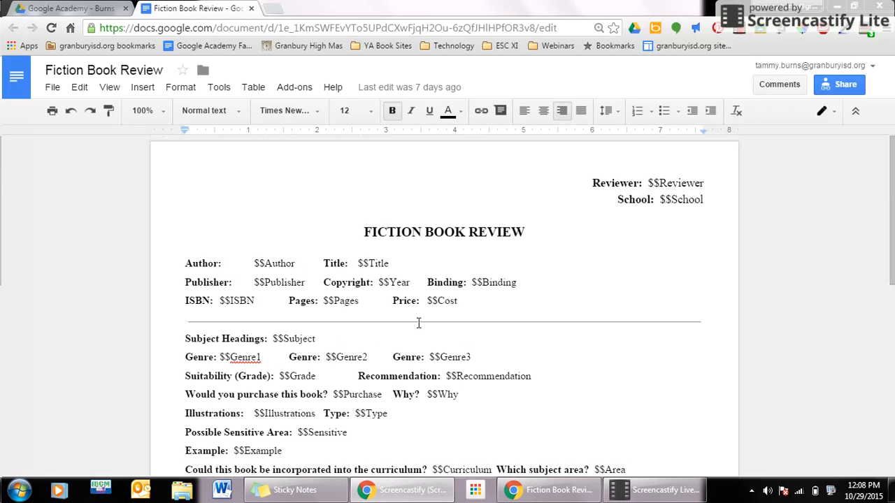
click(277, 10)
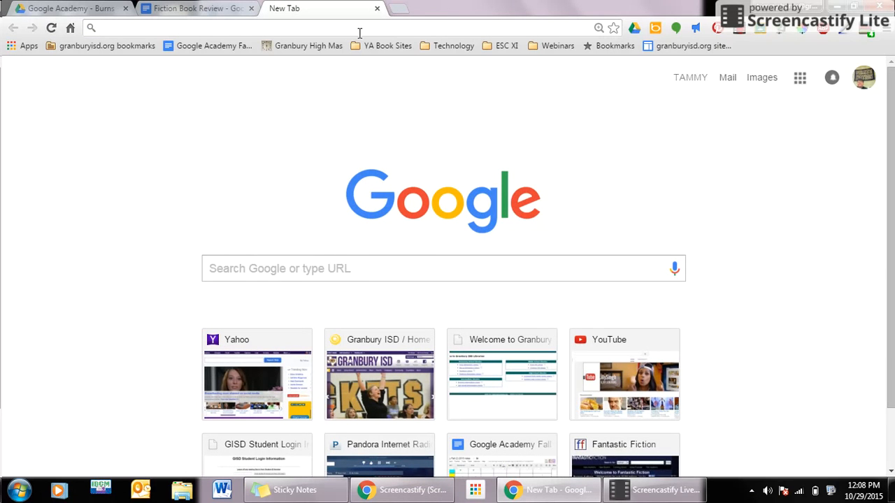
click(801, 80)
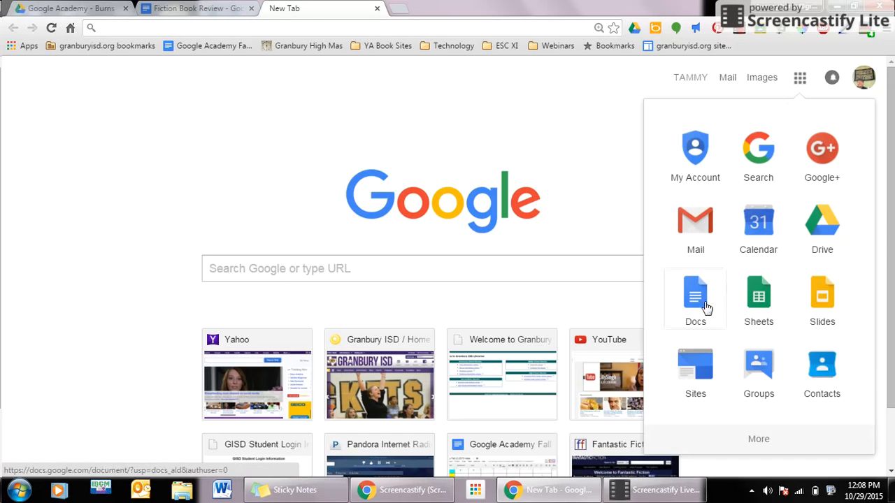
click(706, 307)
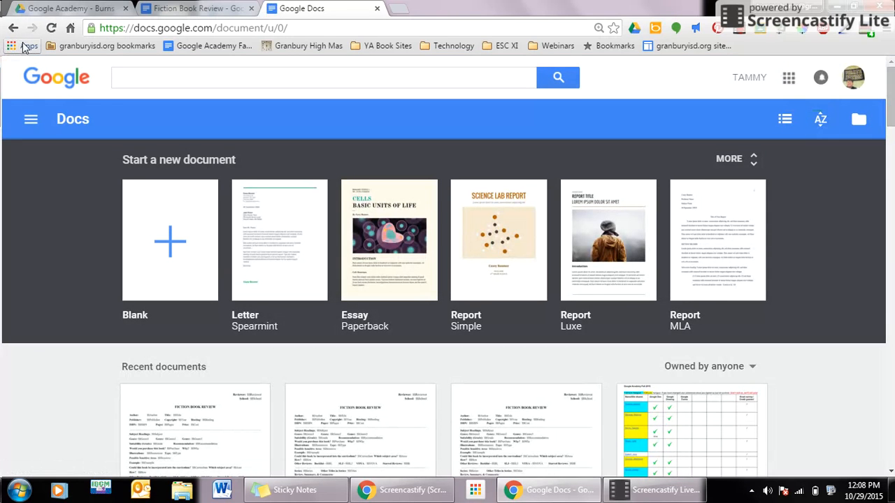
click(167, 243)
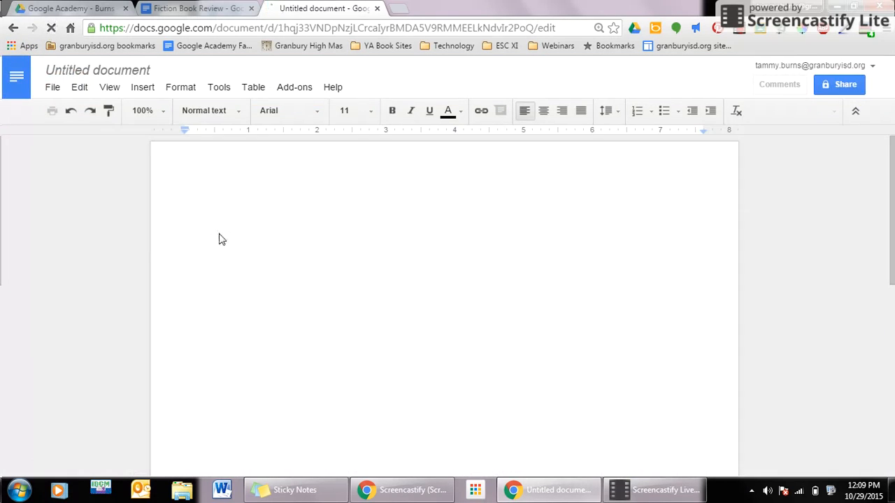
- Show CustomDoc's submenu (Create new, Settings, How to use, Help) under Add-ons
click(293, 90)
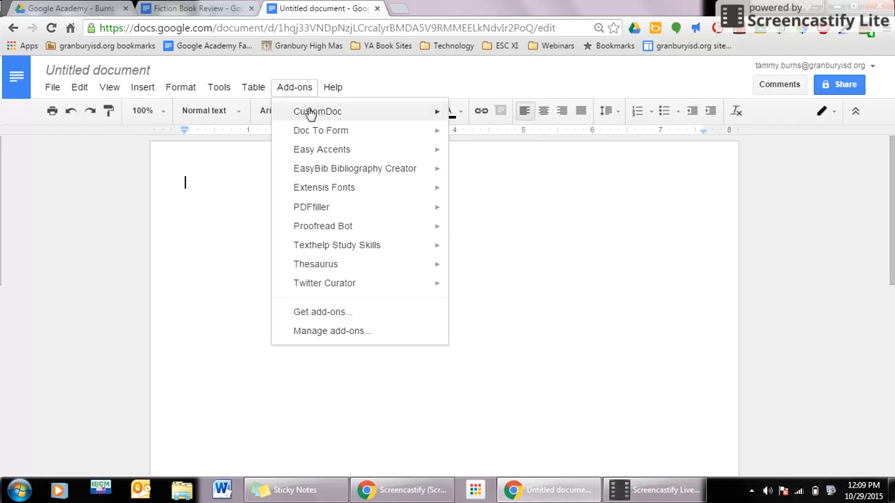
mouse_move(312, 112)
mouse_move(348, 133)
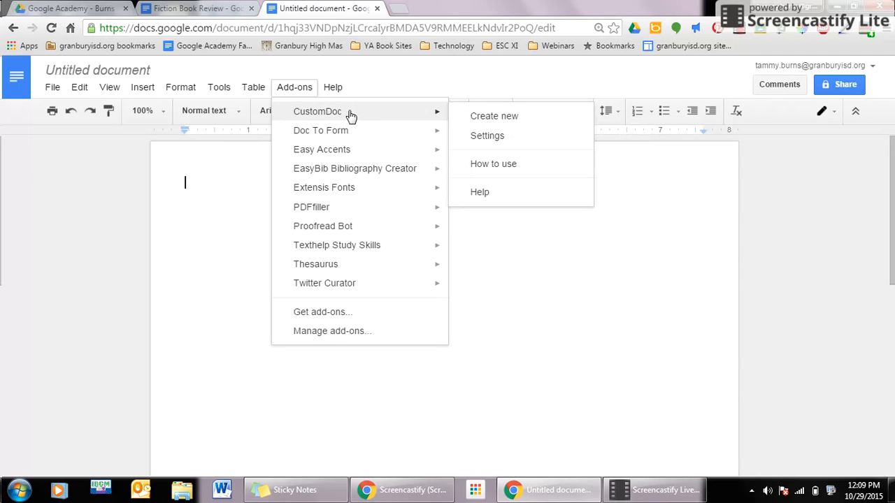
click(342, 316)
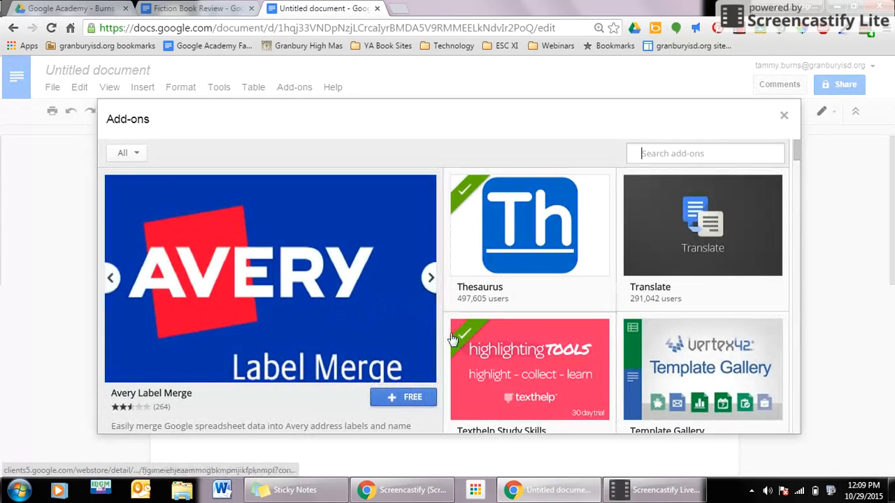
scroll(459, 297, down, 3)
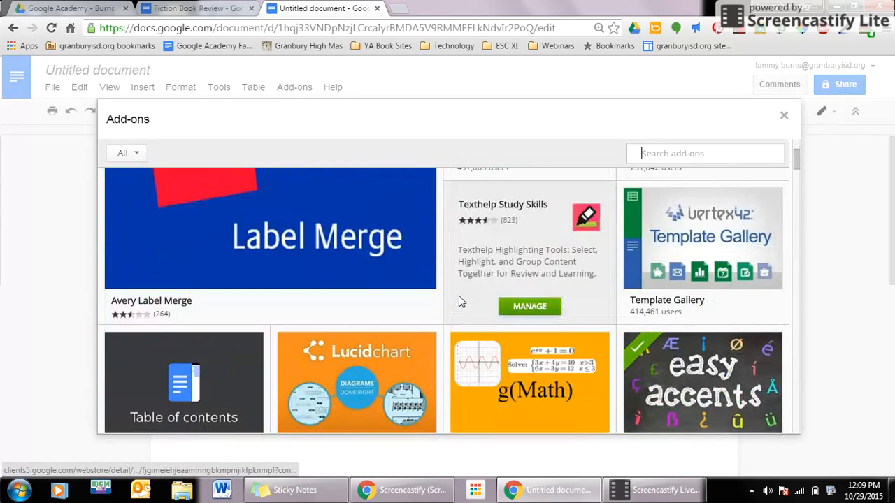
scroll(461, 305, up, 2)
scroll(465, 309, up, 1)
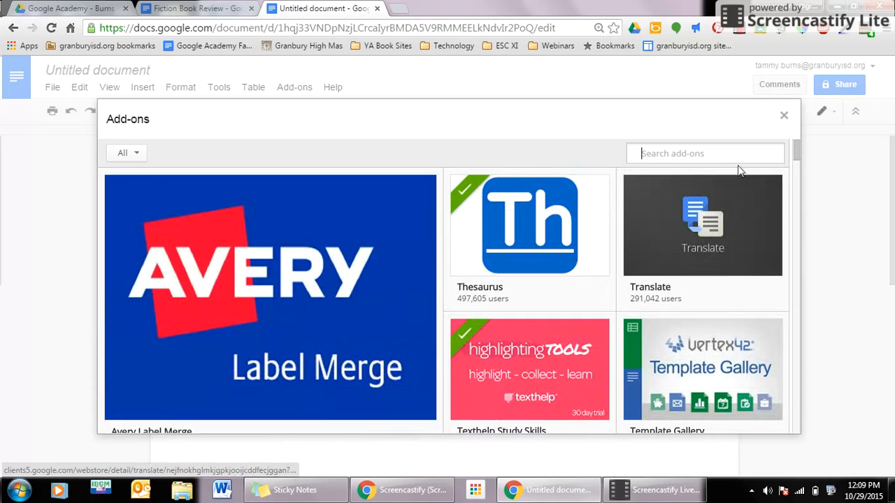
text(customdoc)
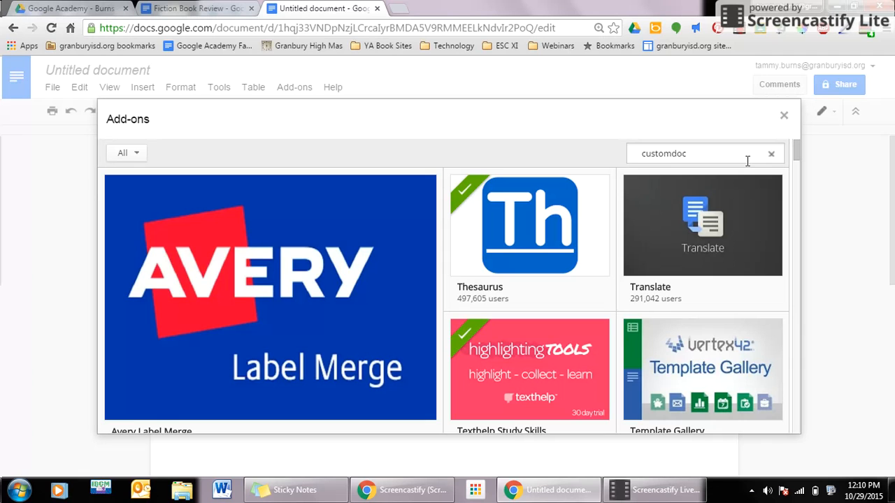
key(Return)
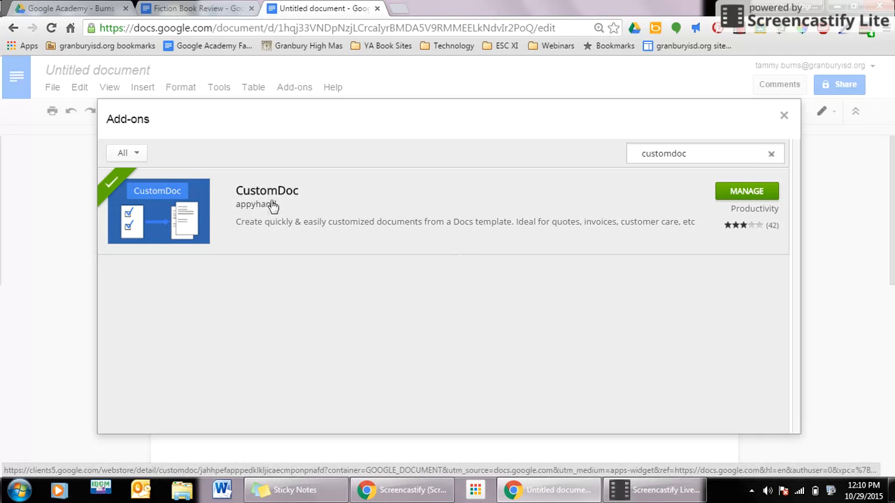
click(744, 187)
click(784, 116)
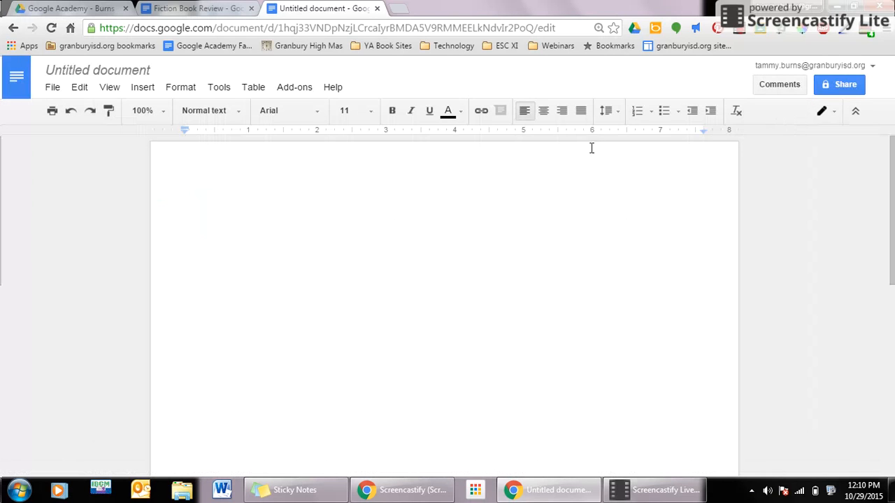
- Close the blank Untitled document and return to the Drive folder holding Fiction Book Review
click(299, 91)
mouse_move(311, 119)
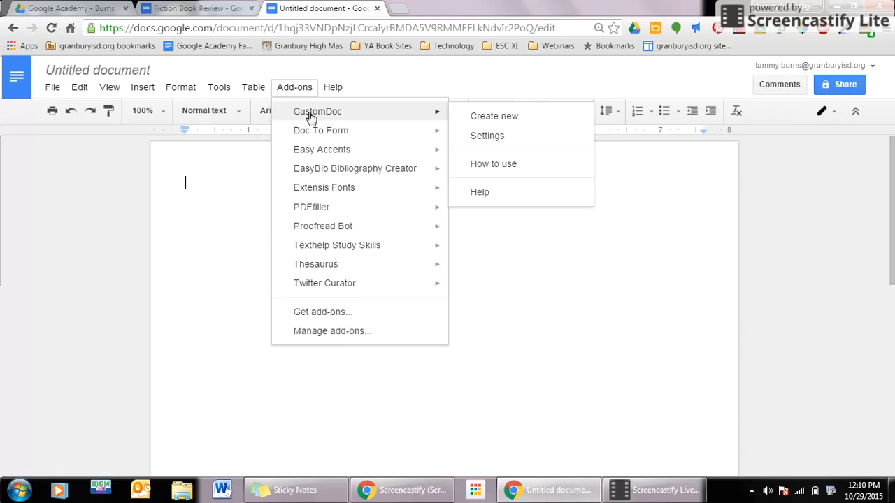
click(539, 333)
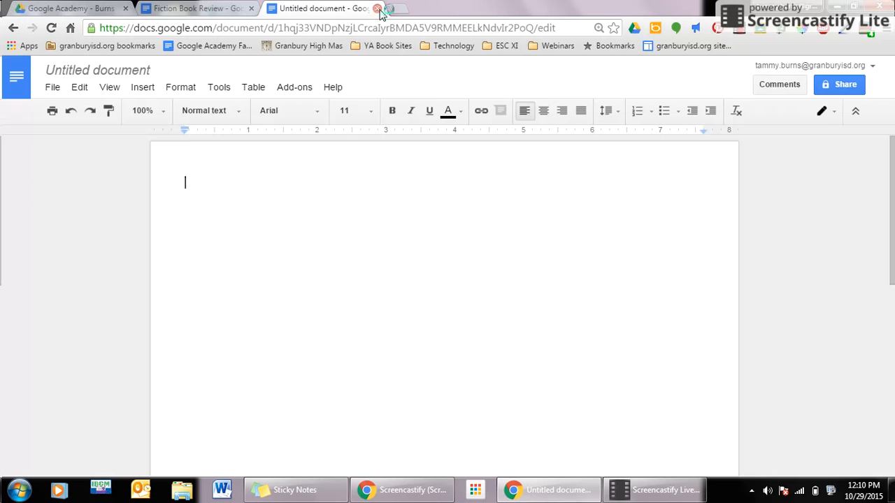
click(378, 9)
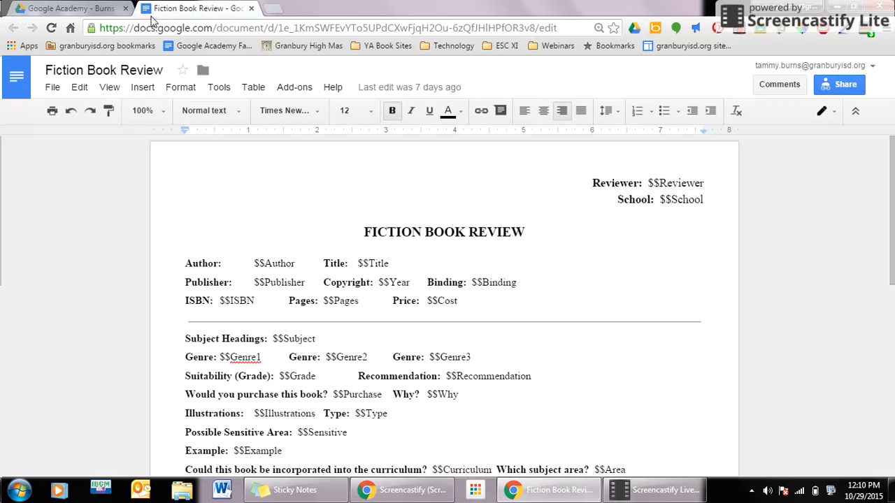
click(83, 6)
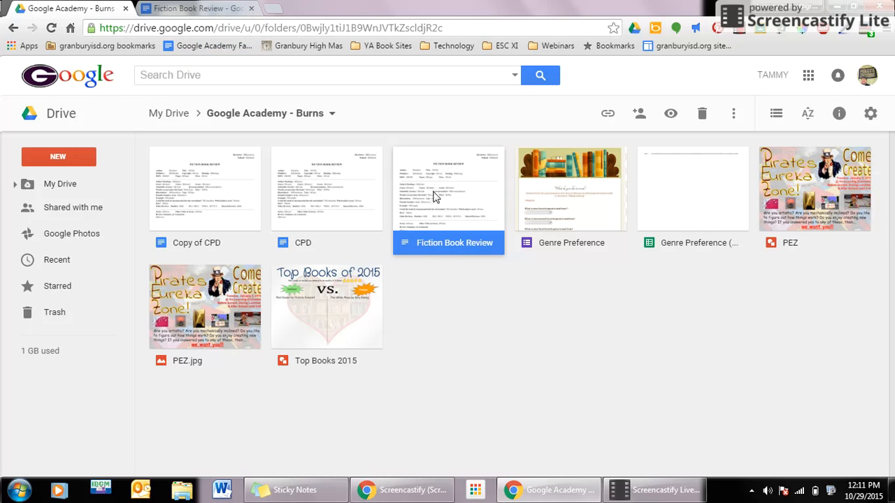
- Back in the Fiction Book Review template, check its $$ placeholders and bring up the File menu
click(185, 7)
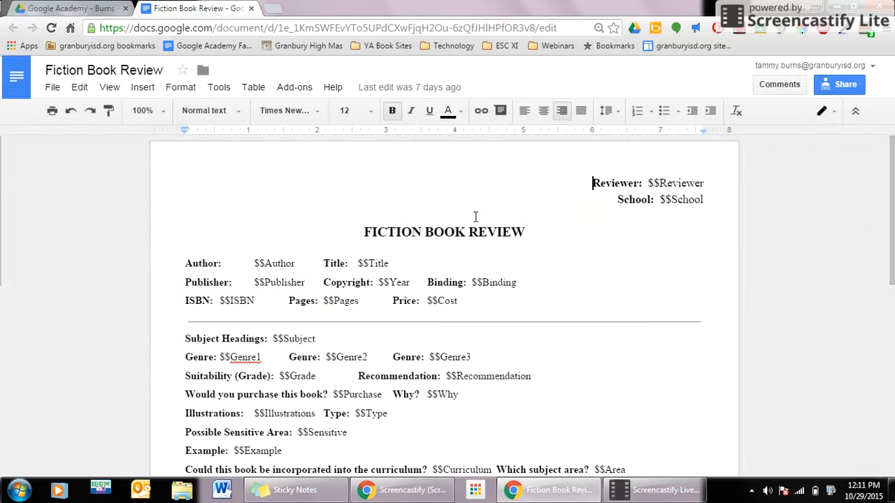
scroll(523, 286, down, 1)
scroll(523, 287, up, 1)
right_click(572, 240)
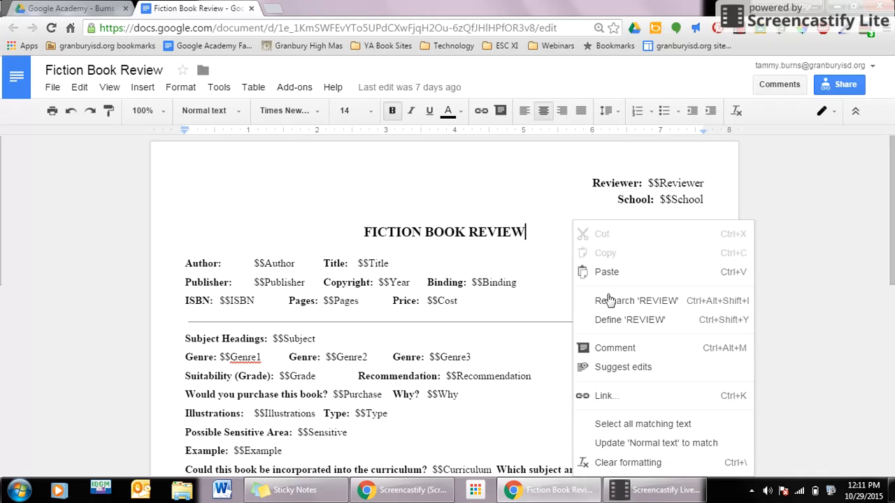
click(600, 463)
right_click(610, 368)
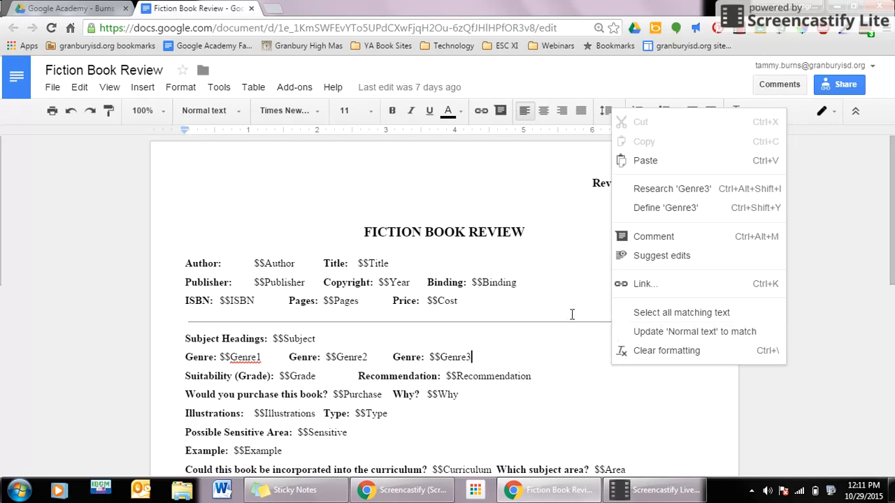
click(563, 339)
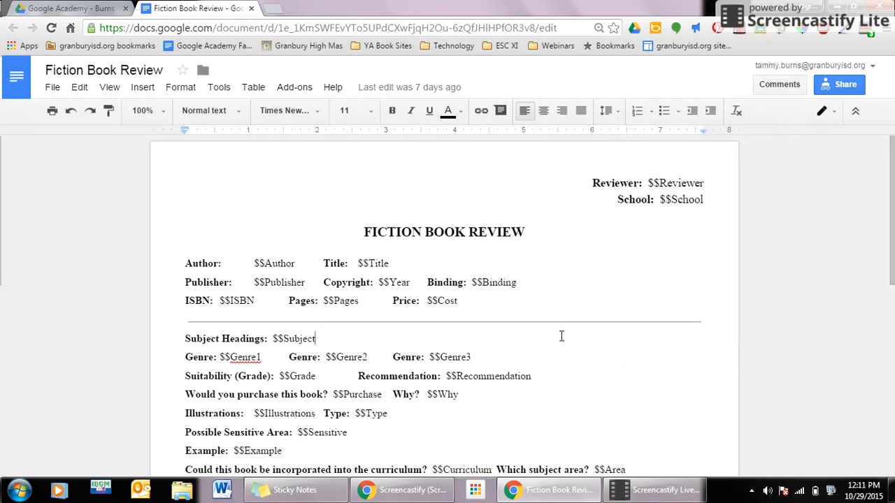
click(77, 87)
mouse_move(53, 87)
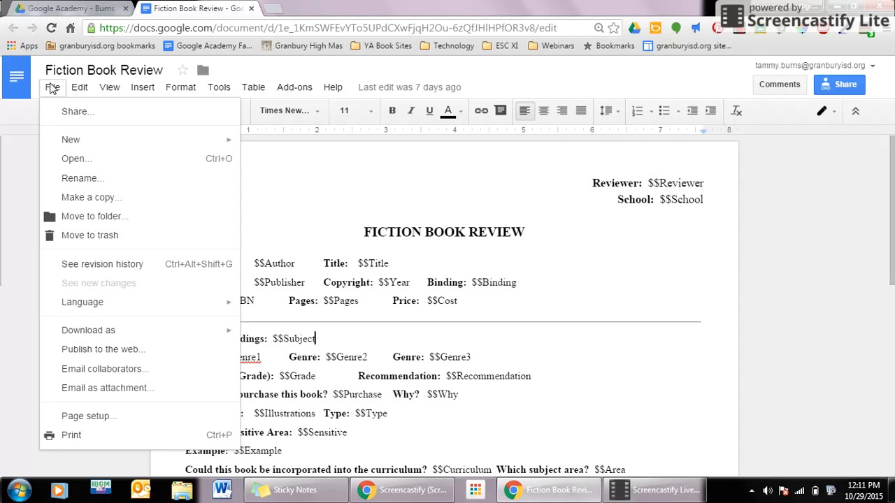
- Make a copy of the template named FictionBookRev
click(74, 199)
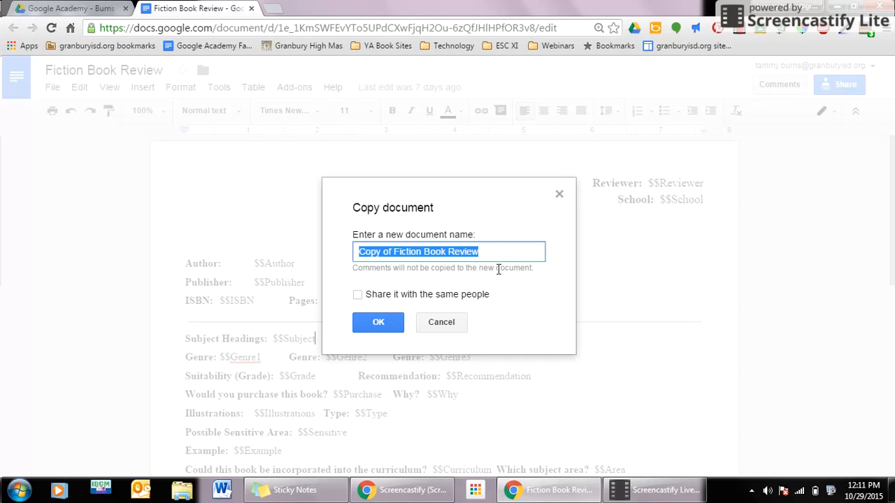
text(Fiction)
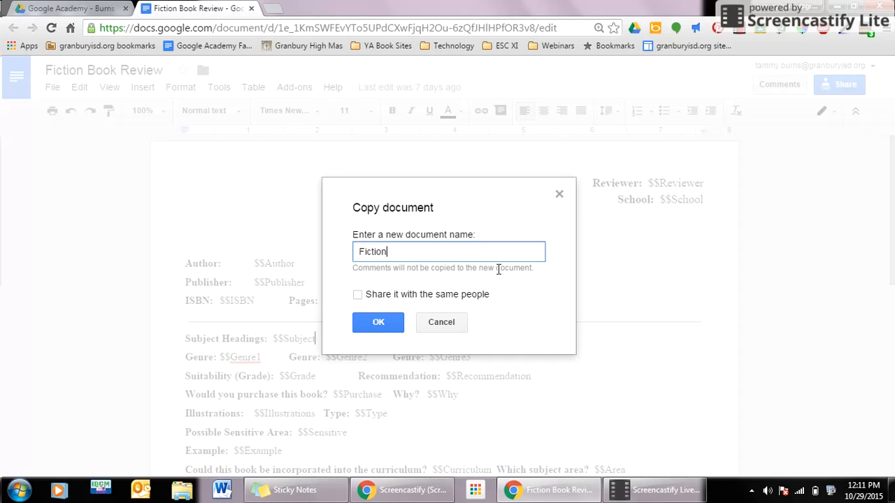
text(BookRev)
click(378, 322)
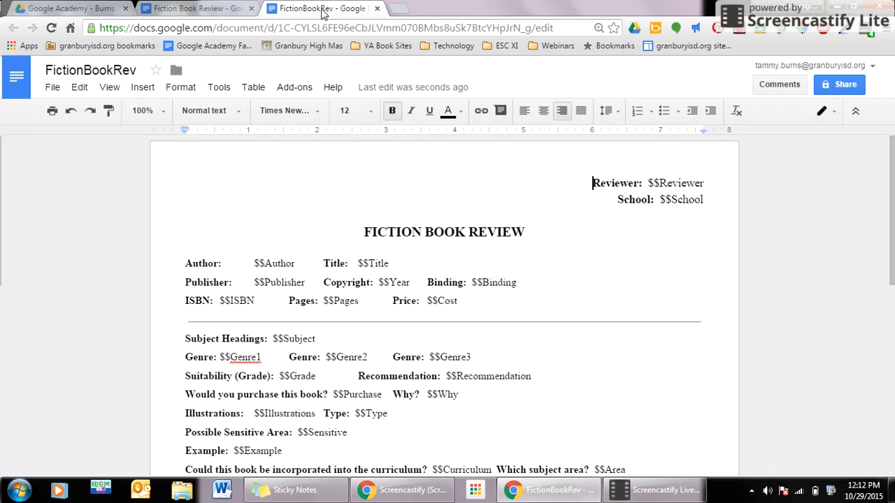
- Start a CustomDoc Create new form and enter the reviewer's name and school
click(296, 89)
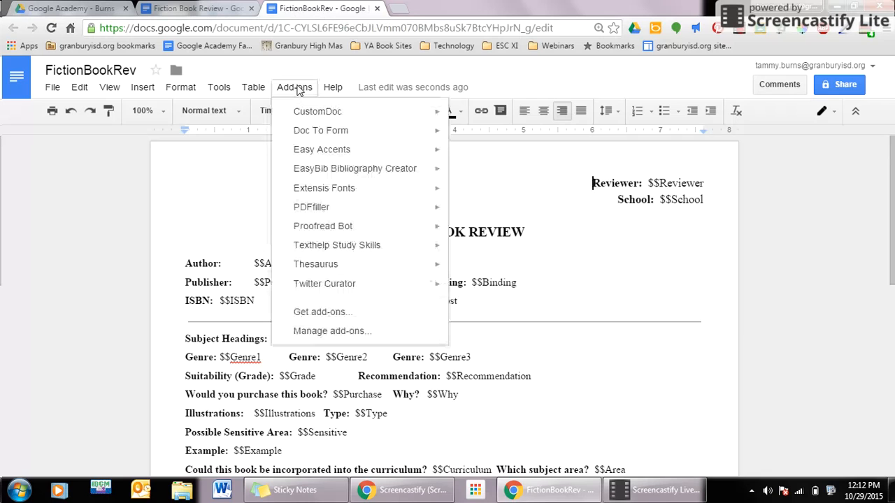
mouse_move(306, 116)
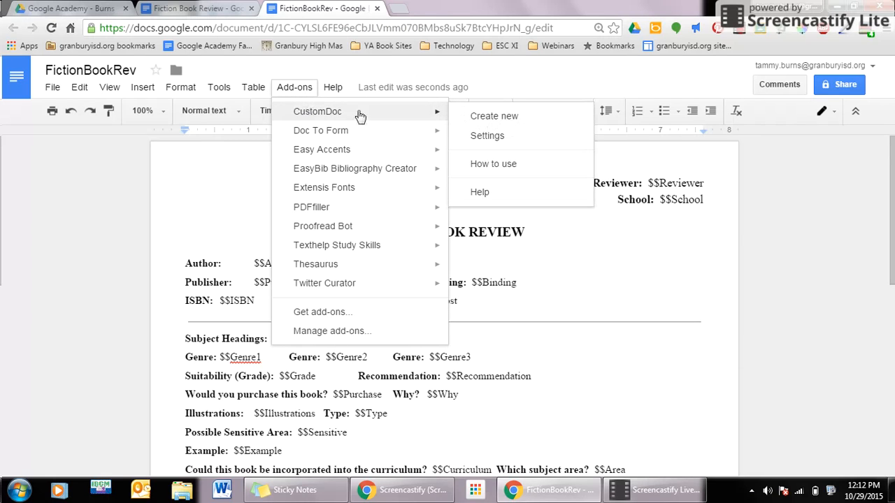
click(480, 117)
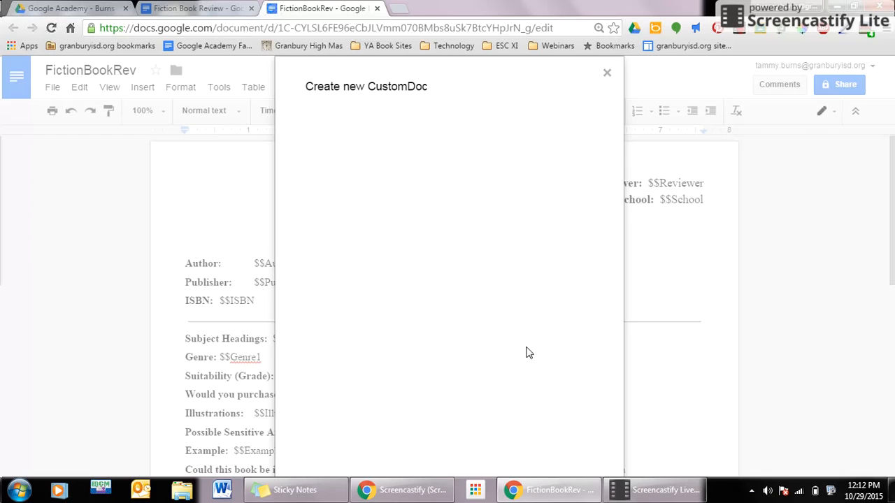
click(438, 174)
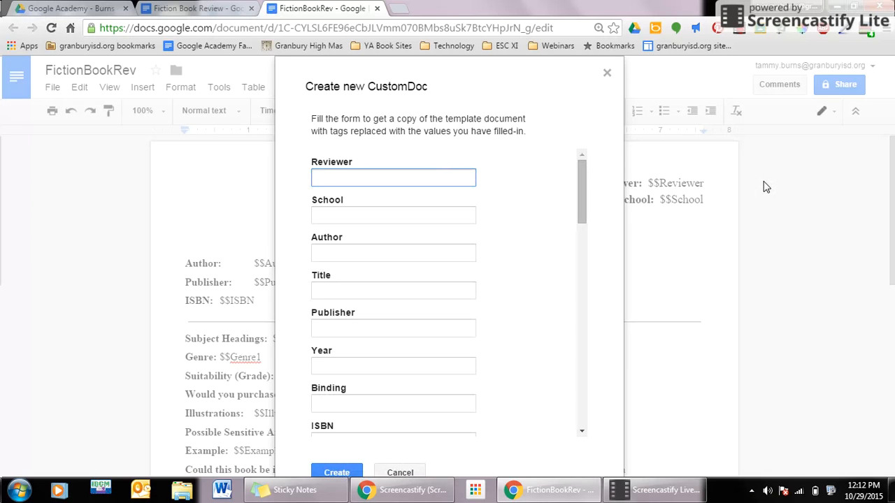
key(Tab)
text(Granbury High School)
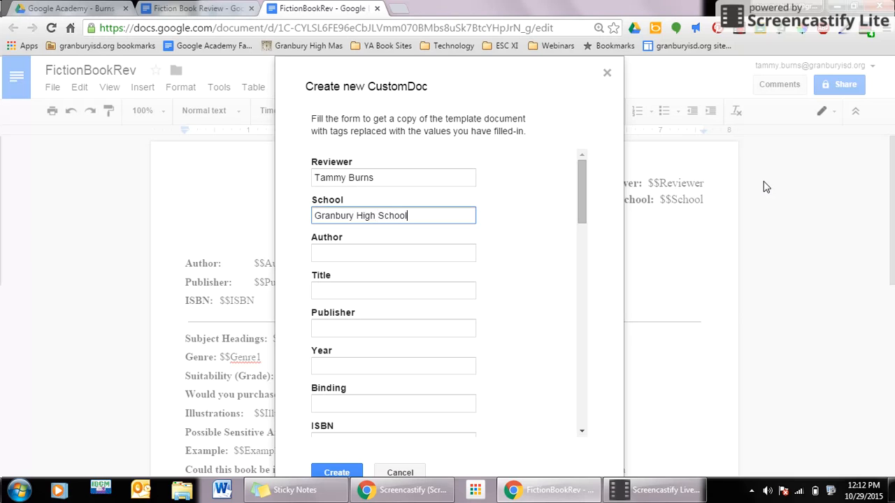
- Fill Author, Title, Publisher, Year and Binding with placeholder text
key(Tab)
text(lkasjdflkj)
key(Tab)
text(lakjdlsfj)
key(Tab)
text(lakjdflaj)
key(Tab)
text(alkjsdfl;jaldj)
key(Tab)
text(alkdjsfl;aj)
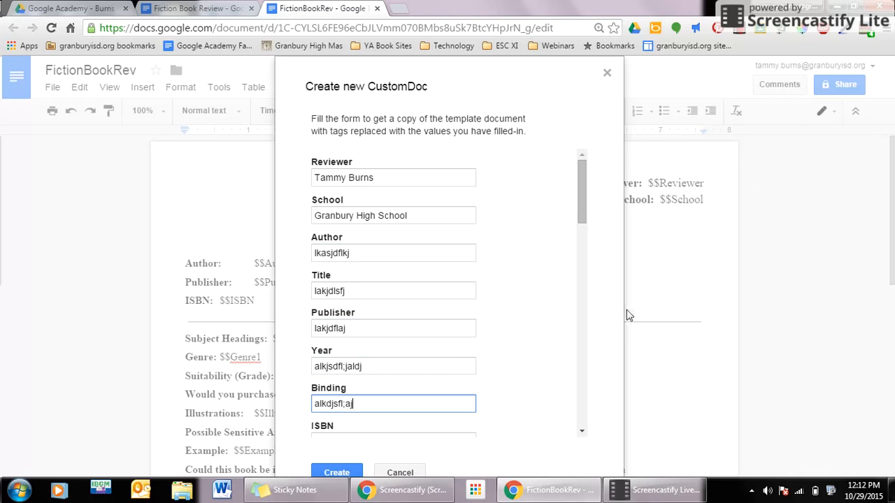
scroll(468, 286, down, 10)
- Enter a sample Review sentence ending 'this feature is very beneficial' in the form
scroll(457, 280, down, 3)
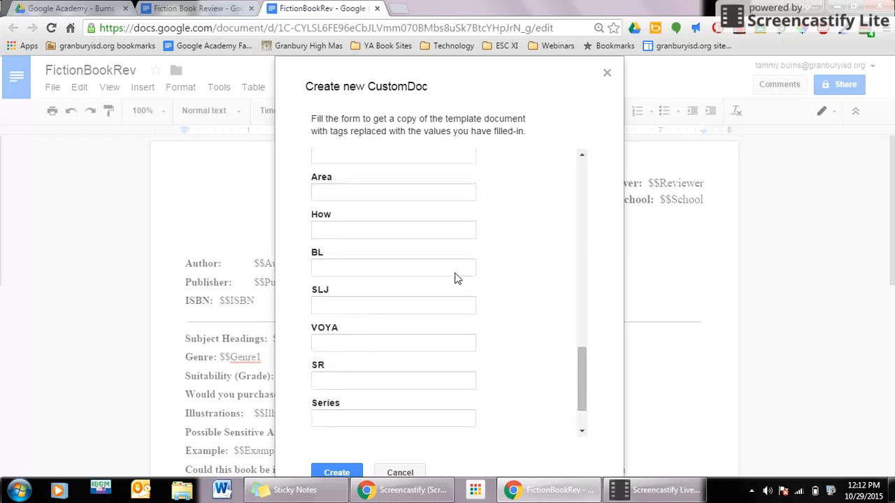
click(380, 426)
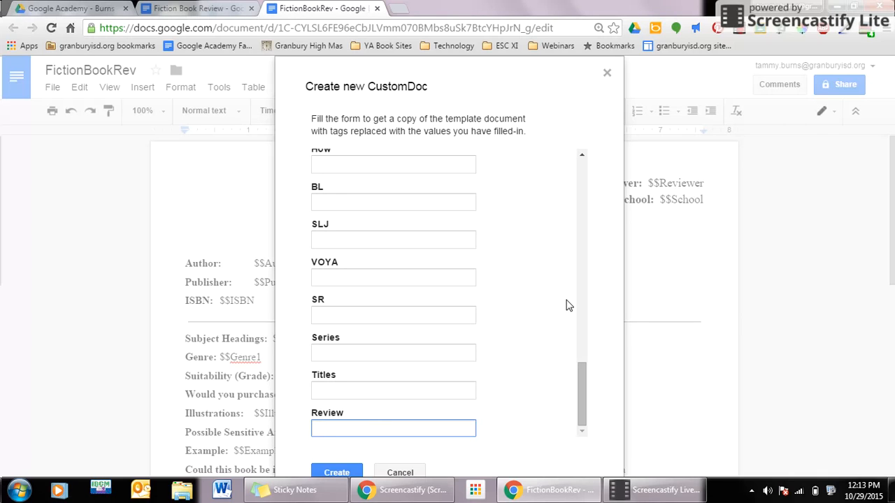
text(am going to type in some )
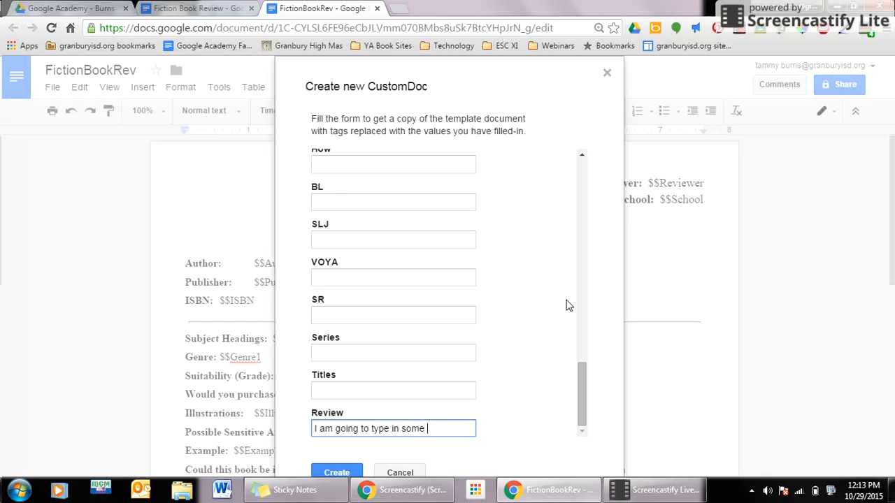
text(information th)
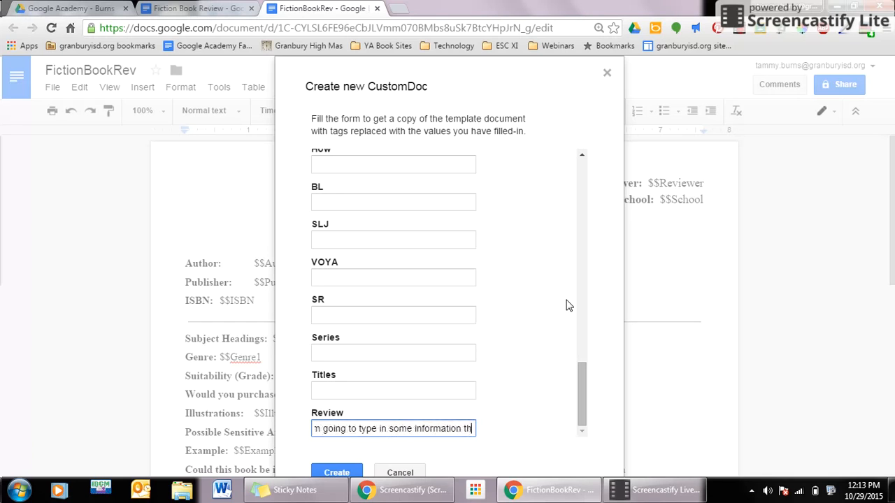
text(at is feature is very beneficial.)
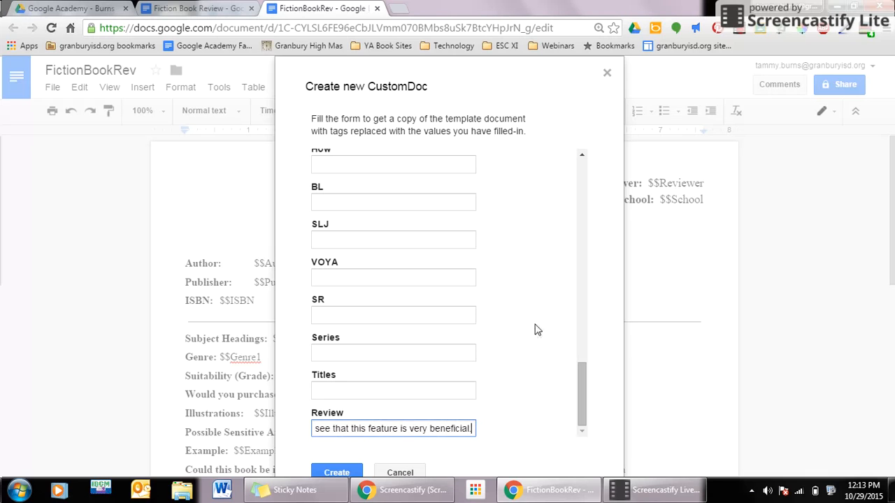
scroll(530, 345, up, 2)
scroll(529, 345, up, 6)
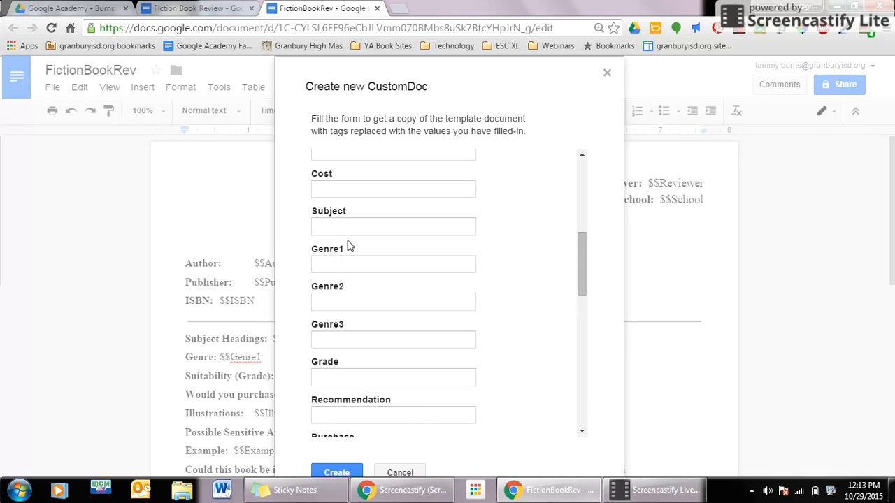
scroll(355, 267, up, 2)
scroll(355, 268, up, 2)
scroll(349, 353, down, 8)
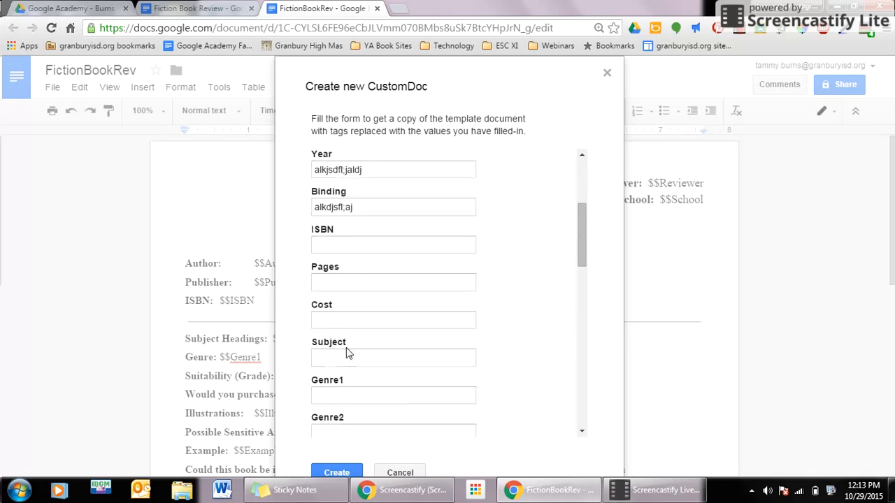
- Generate Copy of FictionBookRev from the form and open it in a new tab
click(346, 470)
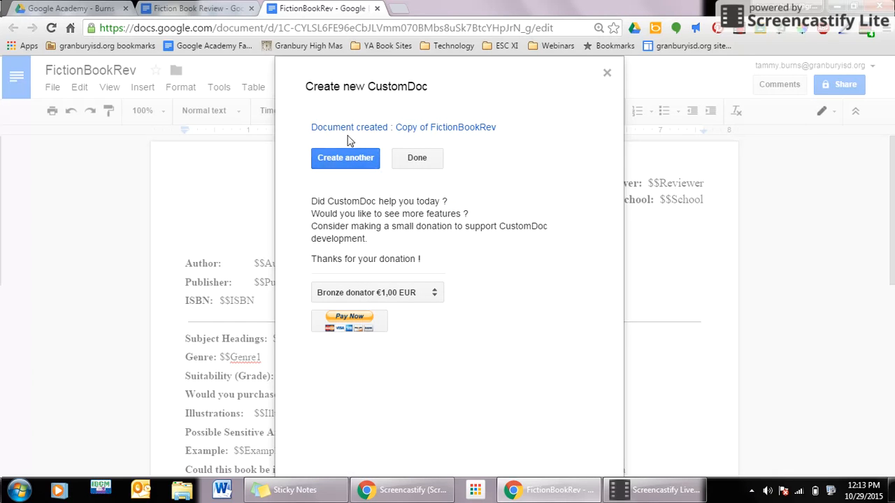
click(420, 128)
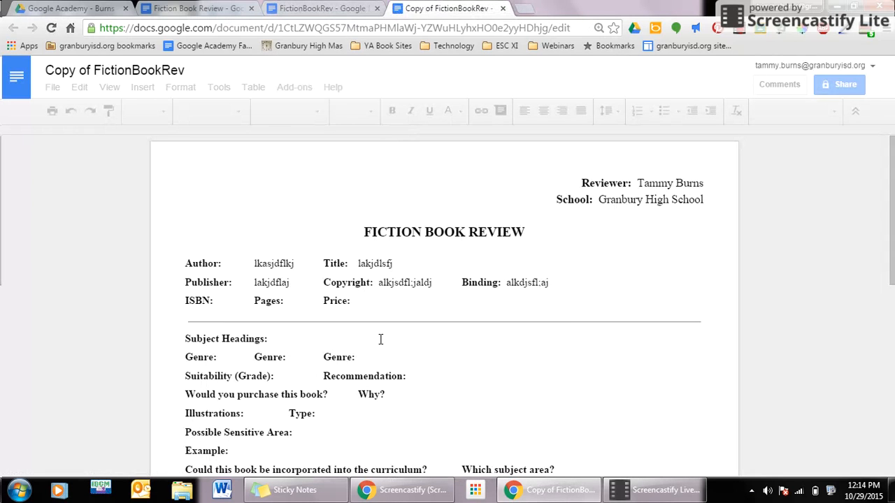
- Find the generated Copy of FictionBookRev in My Drive, then return to the copy's tab
scroll(381, 344, down, 7)
scroll(380, 340, up, 7)
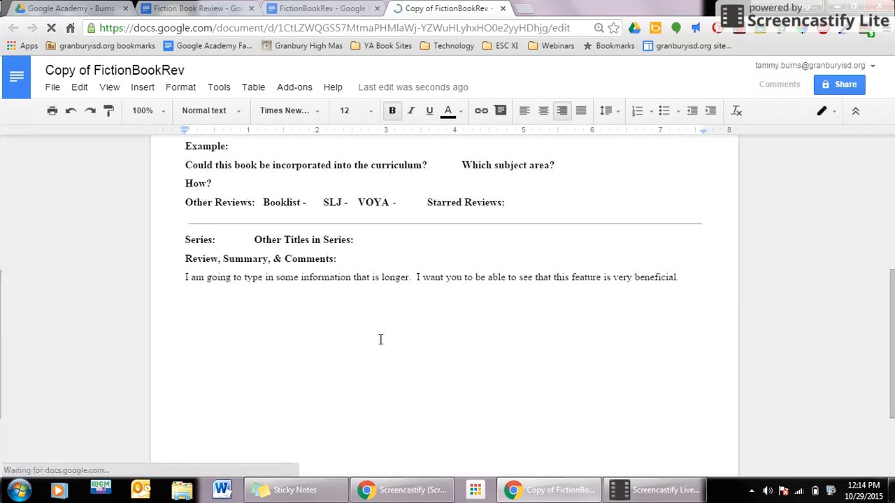
click(70, 9)
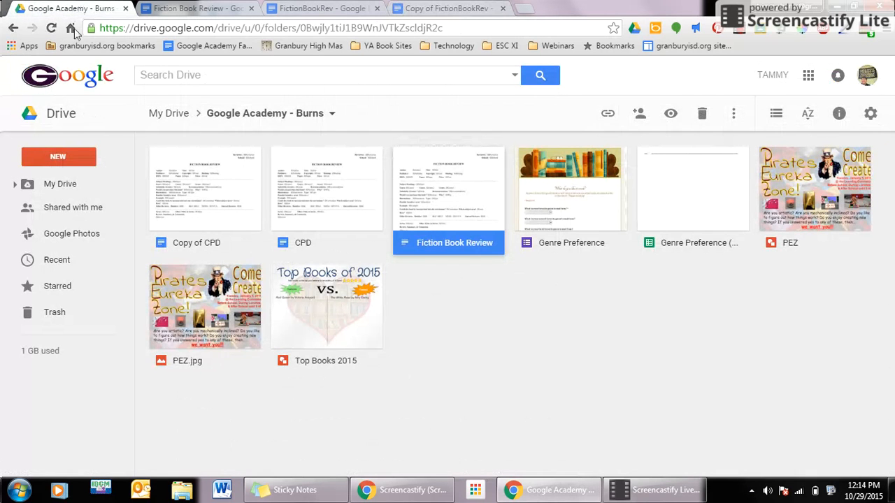
click(56, 183)
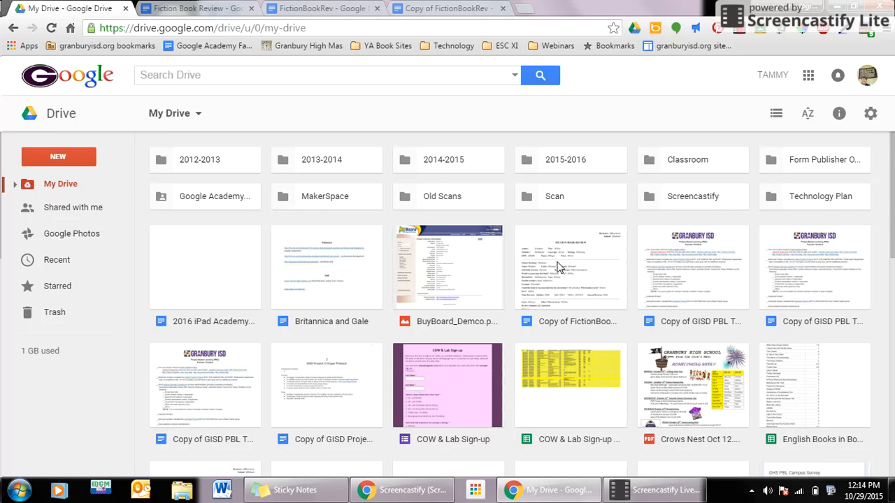
click(436, 8)
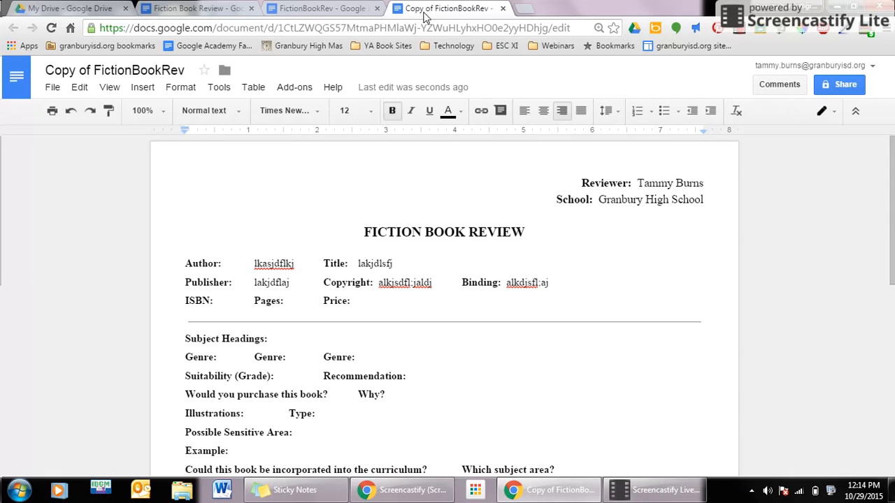
- On the FictionBookRev template, close the CustomDoc notice and scroll through its $$ placeholders
click(301, 9)
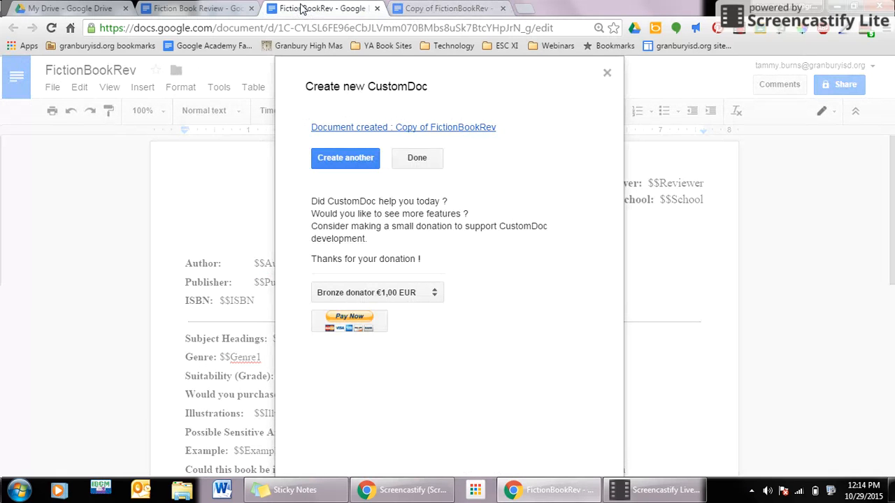
click(413, 160)
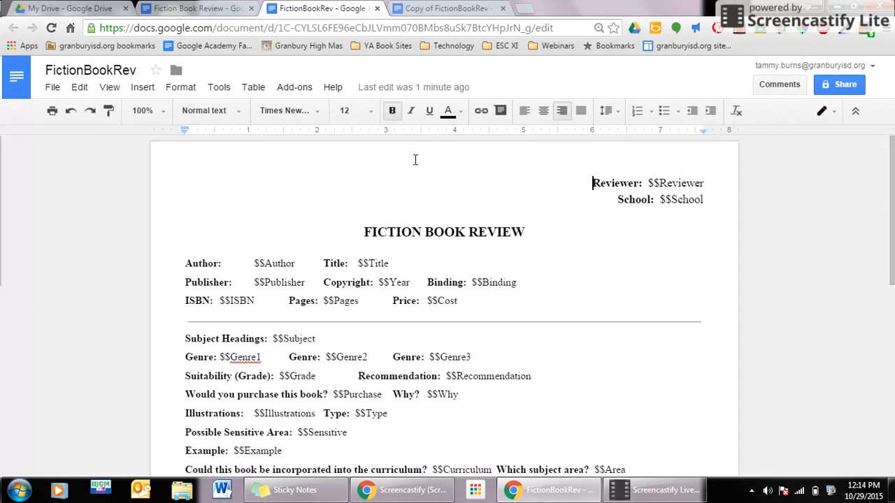
scroll(402, 290, down, 2)
scroll(407, 287, down, 2)
scroll(408, 283, up, 4)
scroll(409, 283, down, 1)
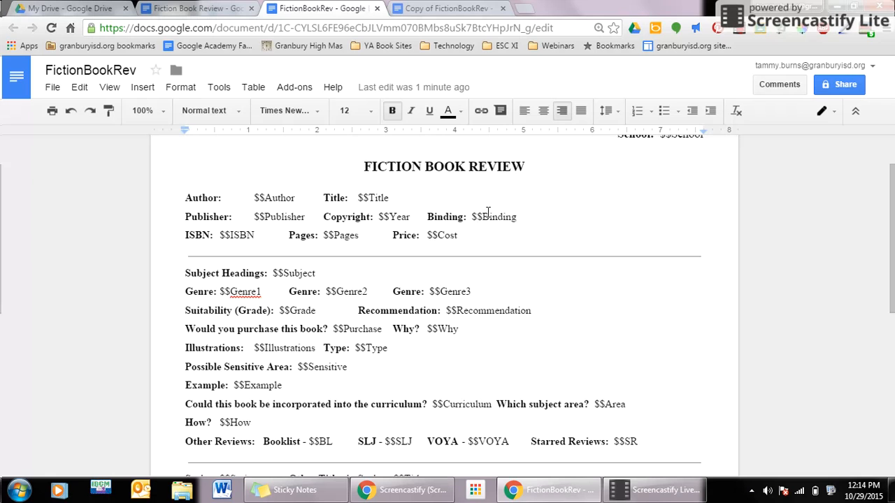
click(439, 9)
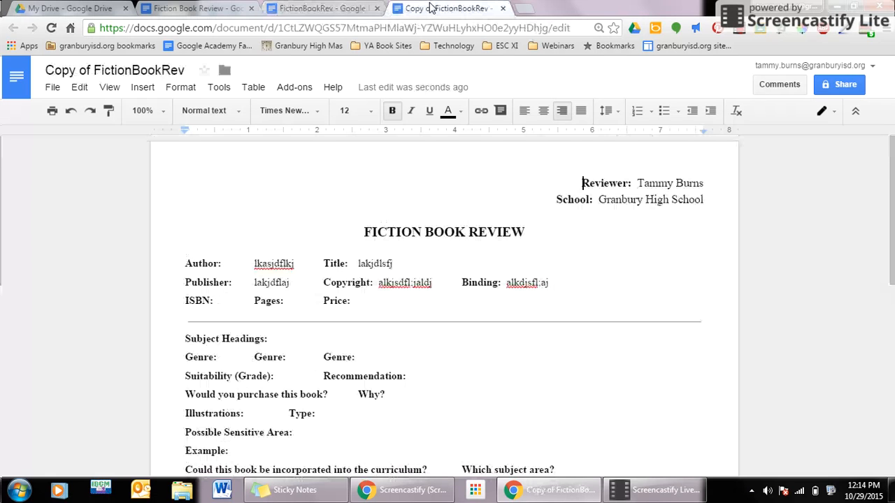
scroll(404, 335, down, 1)
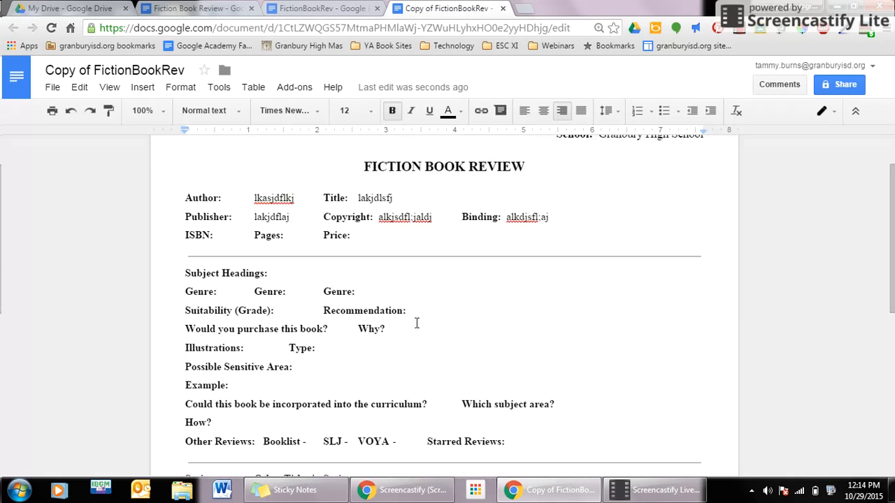
scroll(416, 323, up, 1)
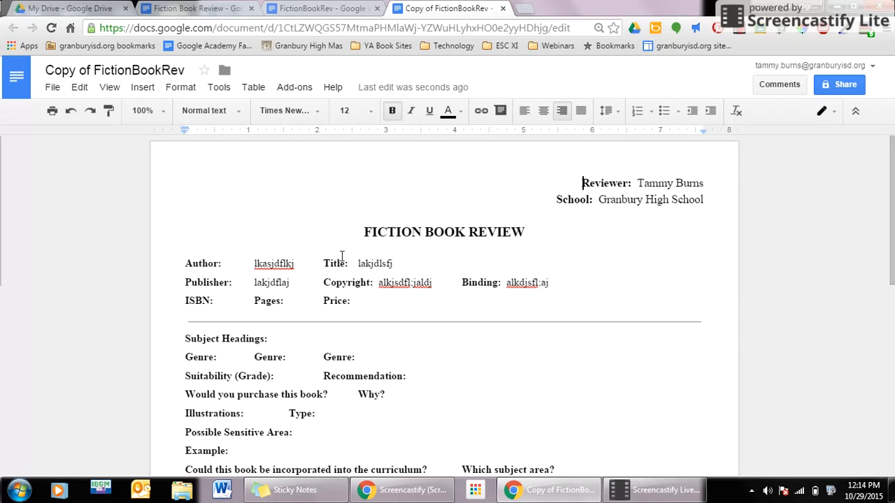
scroll(300, 264, down, 2)
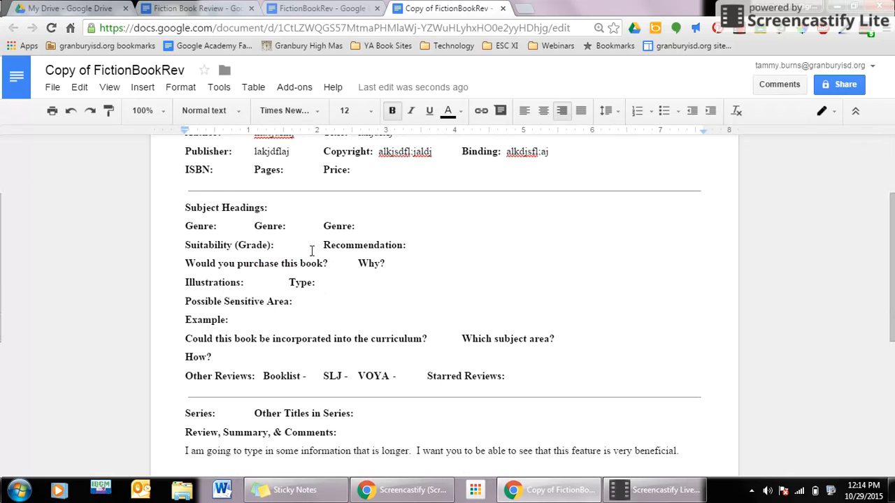
scroll(357, 297, down, 2)
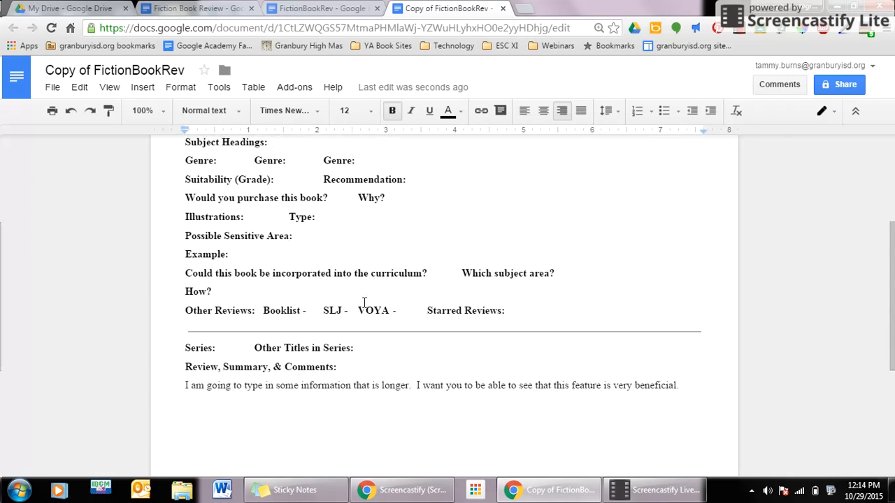
scroll(333, 379, down, 1)
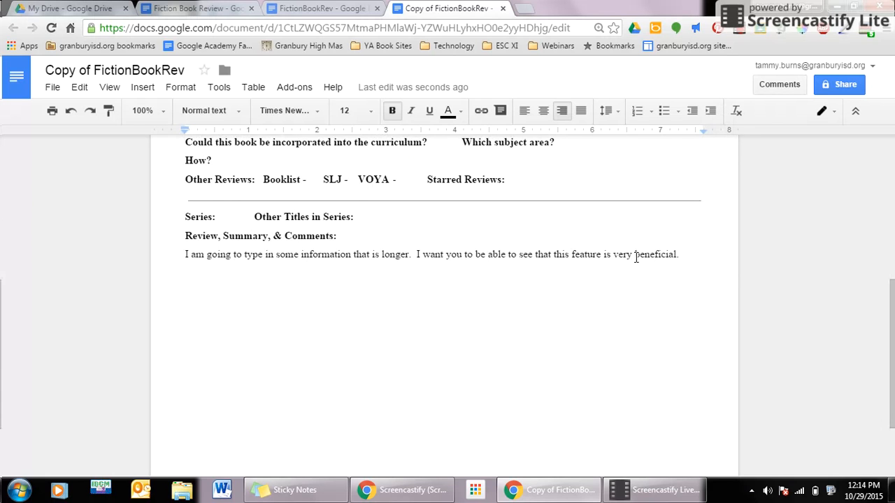
key(ctrl+Home)
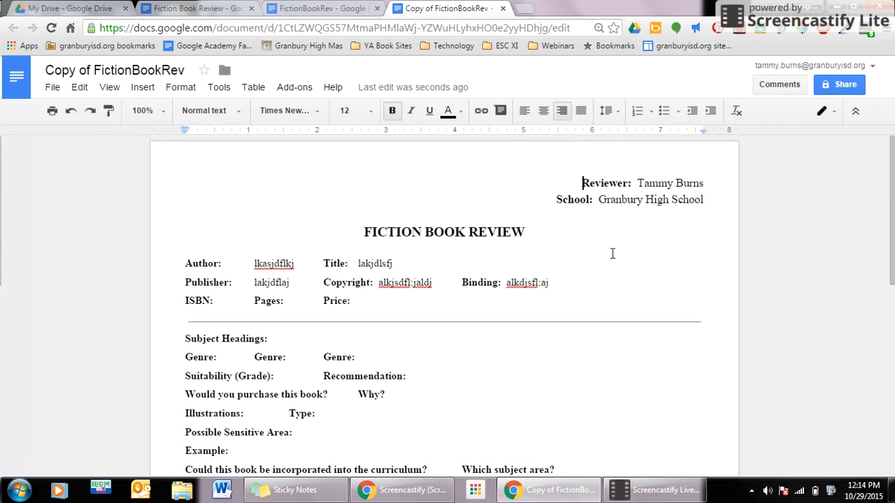
- Replace the document title 'Copy of FictionBookRev' with 'Little Women'
click(149, 71)
double_click(149, 70)
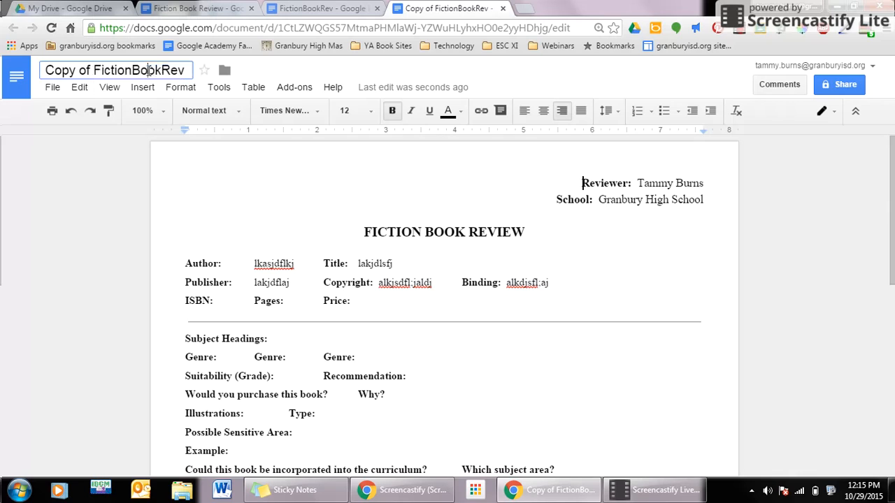
triple_click(149, 70)
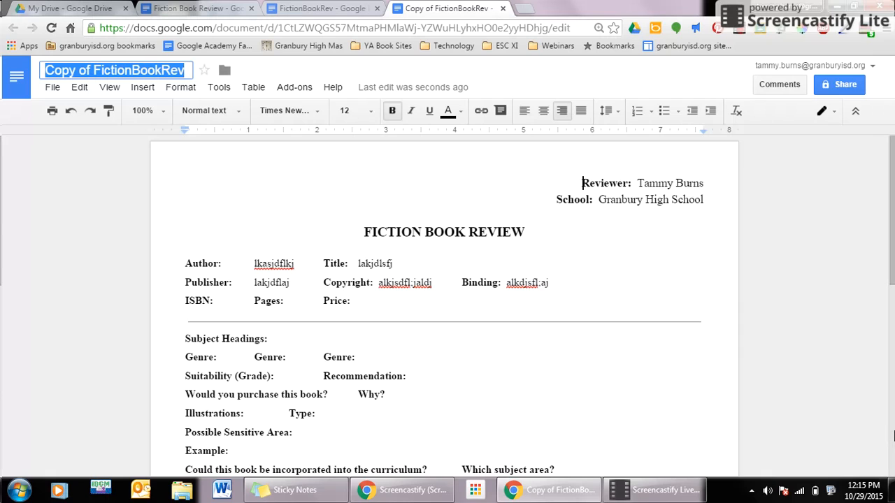
text(Name)
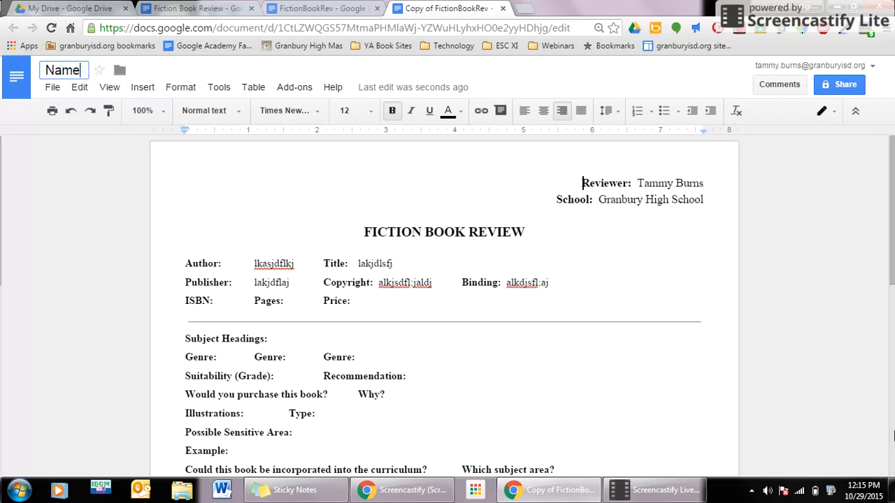
text( of the book)
key(BackSpace)
key(BackSpace)
key(BackSpace)
key(BackSpace)
key(BackSpace)
key(BackSpace)
key(BackSpace)
key(BackSpace)
key(BackSpace)
key(BackSpace)
key(BackSpace)
key(BackSpace)
key(BackSpace)
key(BackSpace)
key(BackSpace)
key(BackSpace)
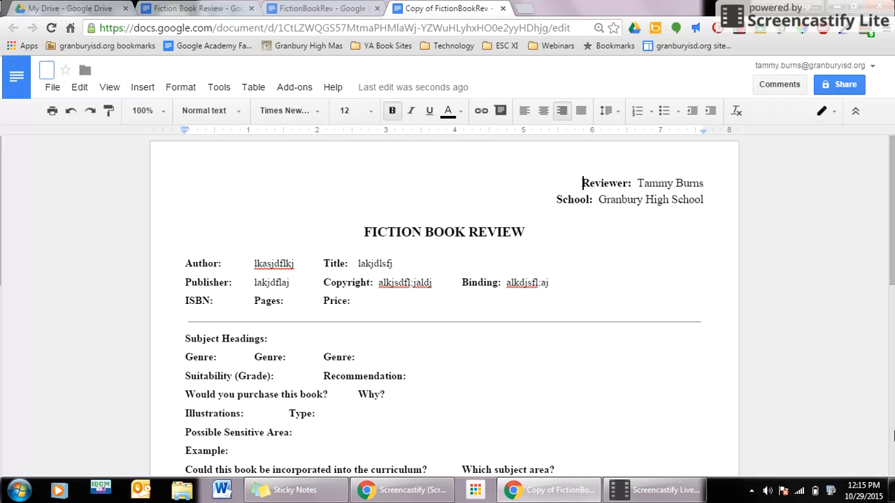
text(Little Women)
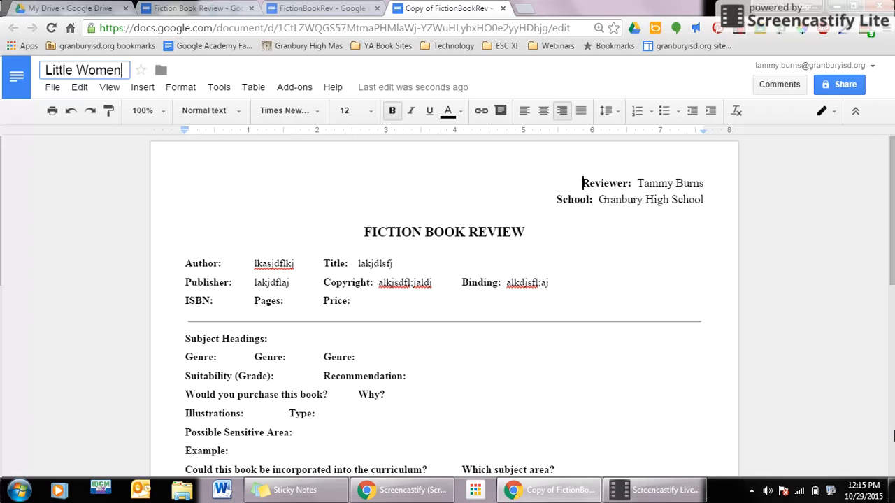
click(465, 259)
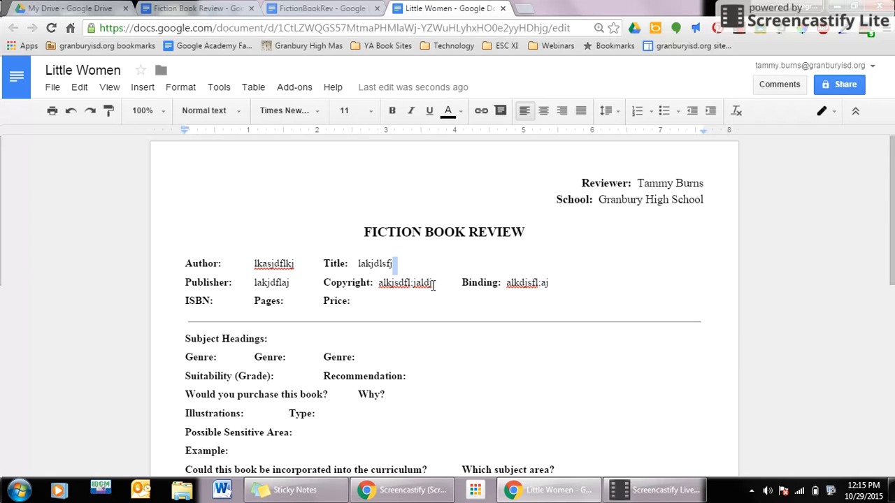
scroll(439, 353, down, 2)
scroll(440, 347, up, 2)
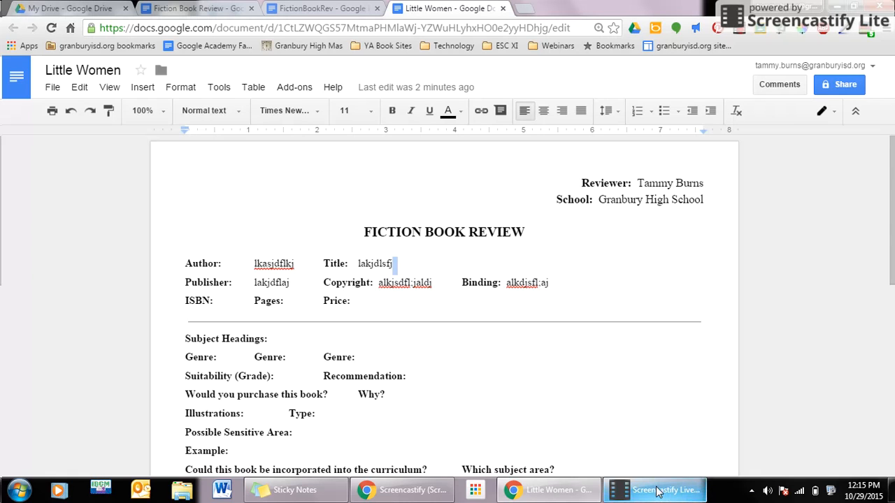
mouse_move(657, 491)
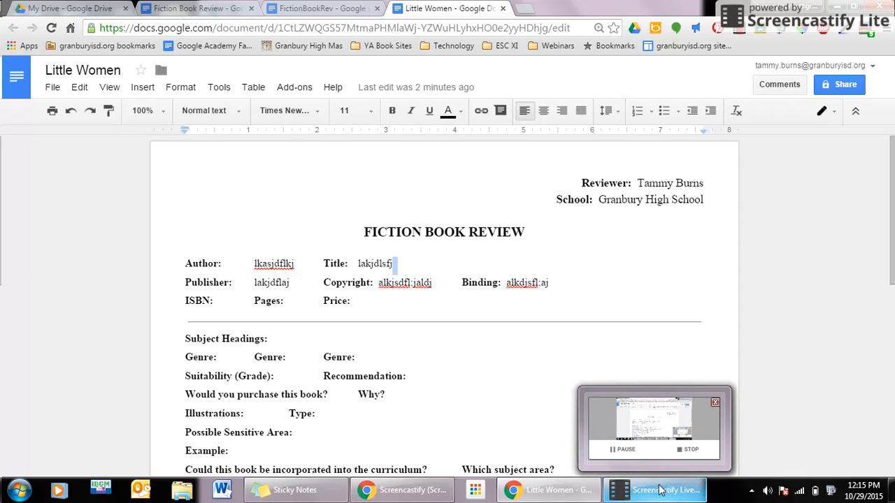